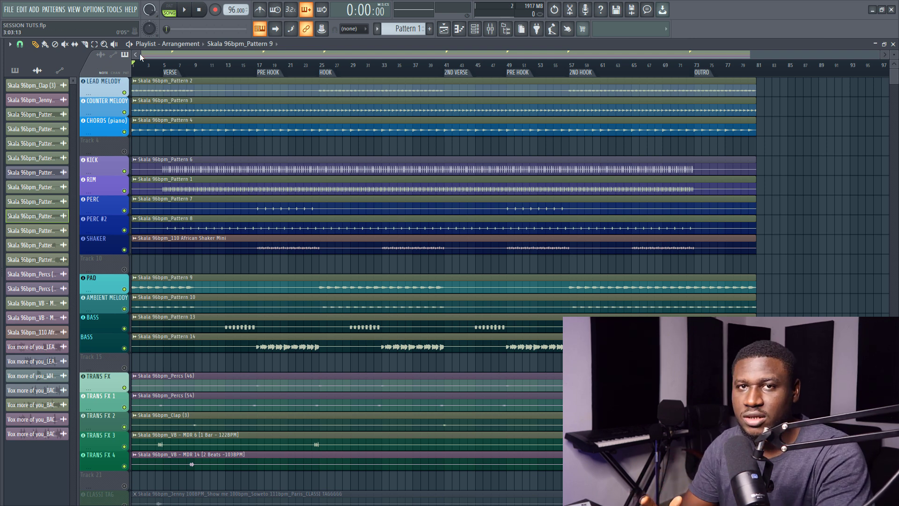
- Play the 96 BPM Afrobeat arrangement from the start, zooming the timeline while it plays
key(space)
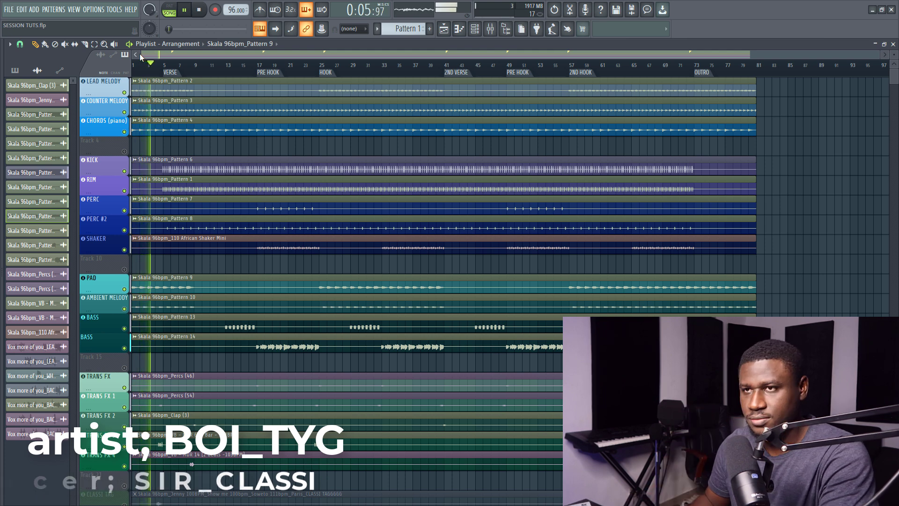
scroll(226, 166, down, 1)
scroll(226, 166, up, 1)
scroll(135, 73, up, 2)
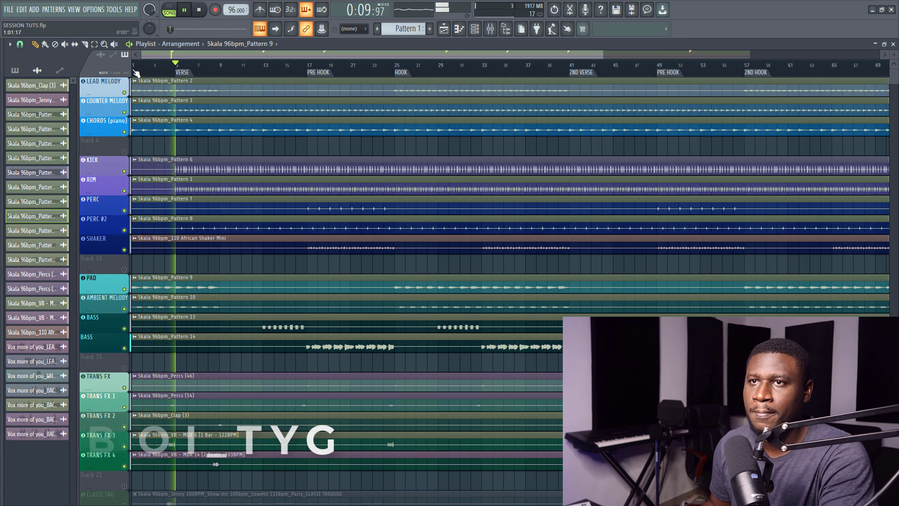
scroll(154, 54, down, 2)
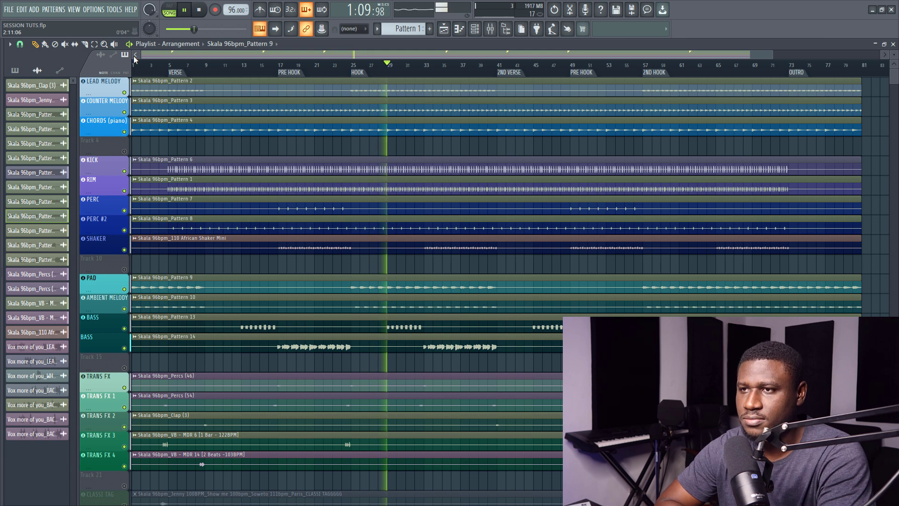
- Stop playback, solo the LEAD MELODY track and listen to it on its own
key(space)
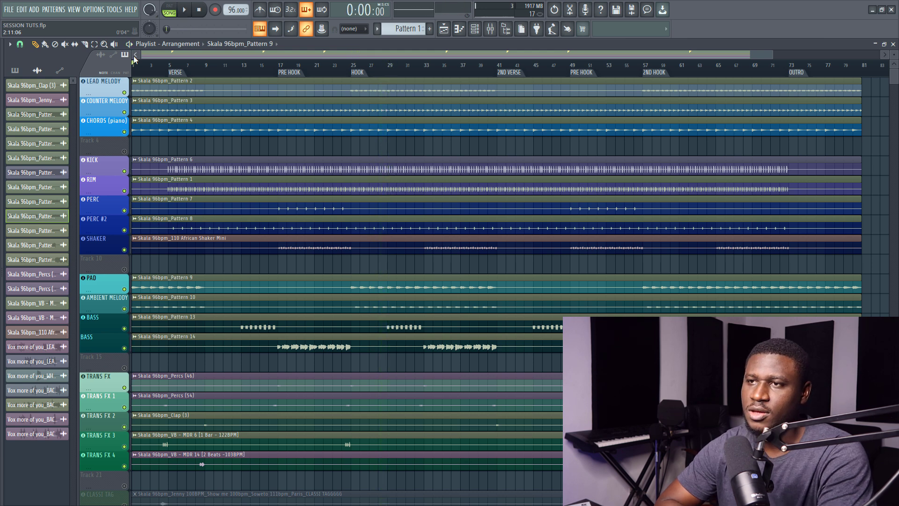
ctrl+click(124, 93)
click(124, 112)
click(124, 132)
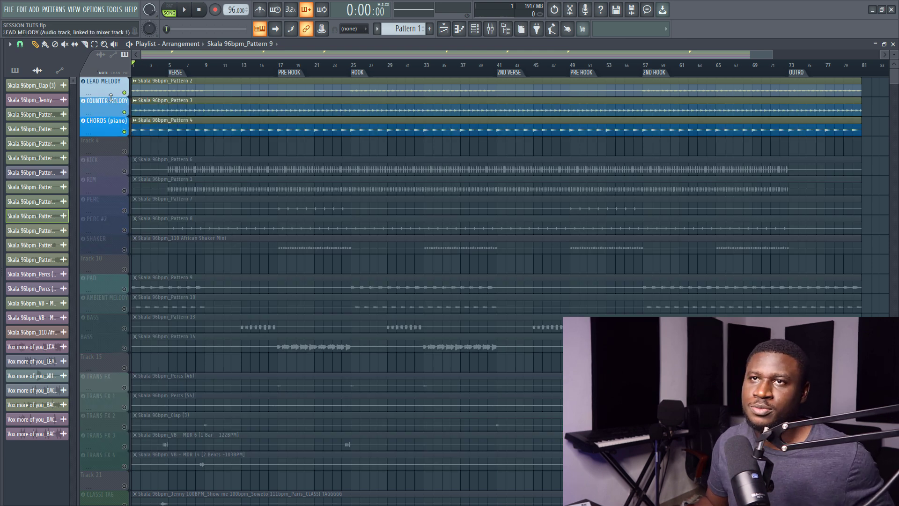
scroll(140, 71, up, 4)
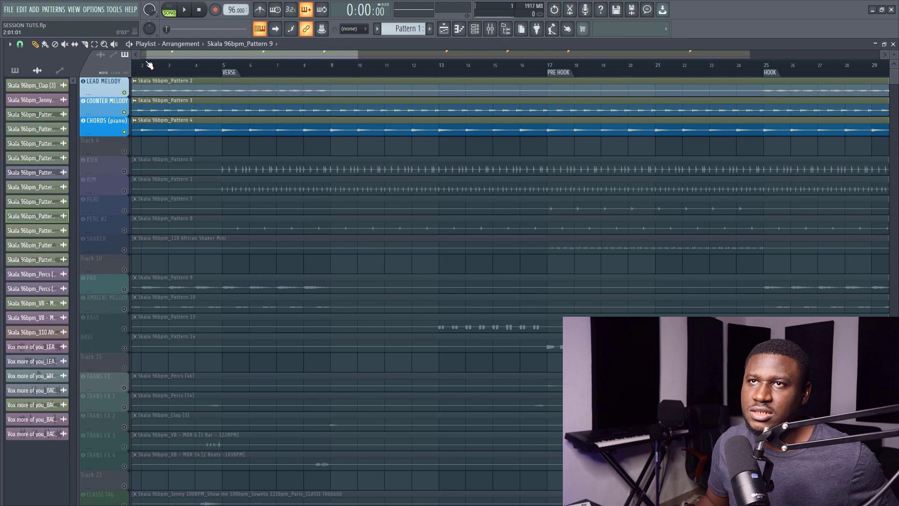
right_click(126, 93)
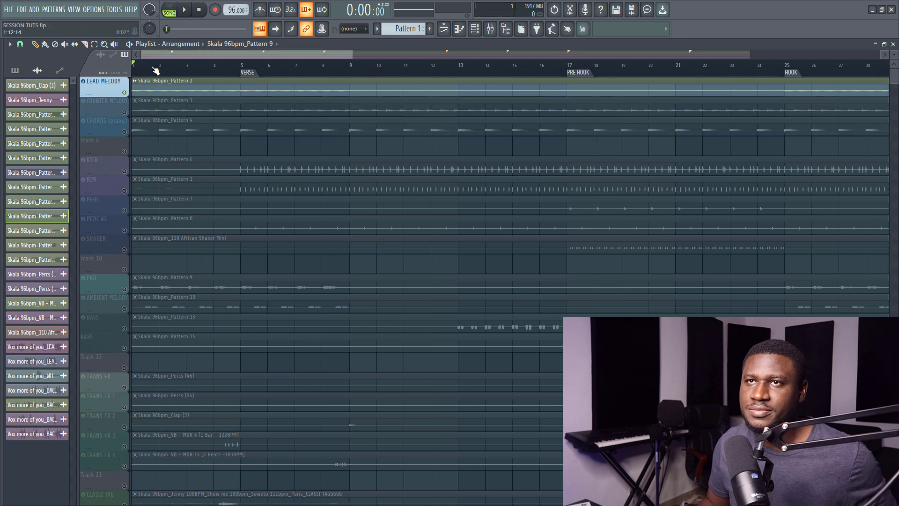
key(space)
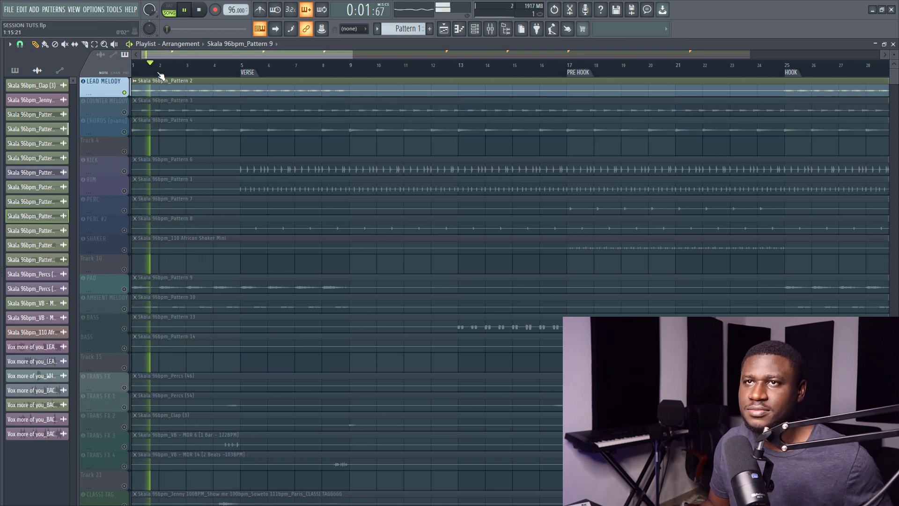
key(space)
- Unmute COUNTER MELODY and CHORDS (piano) and play the three melodic layers together
click(124, 113)
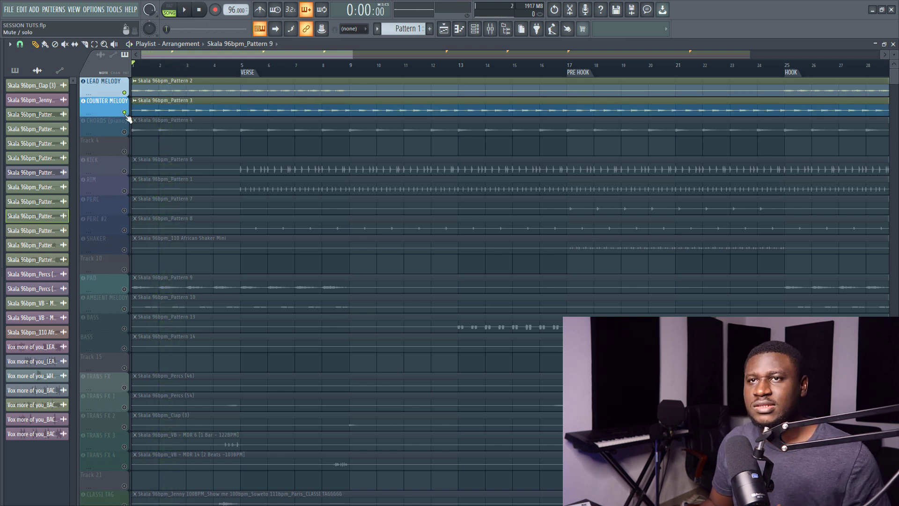
click(125, 133)
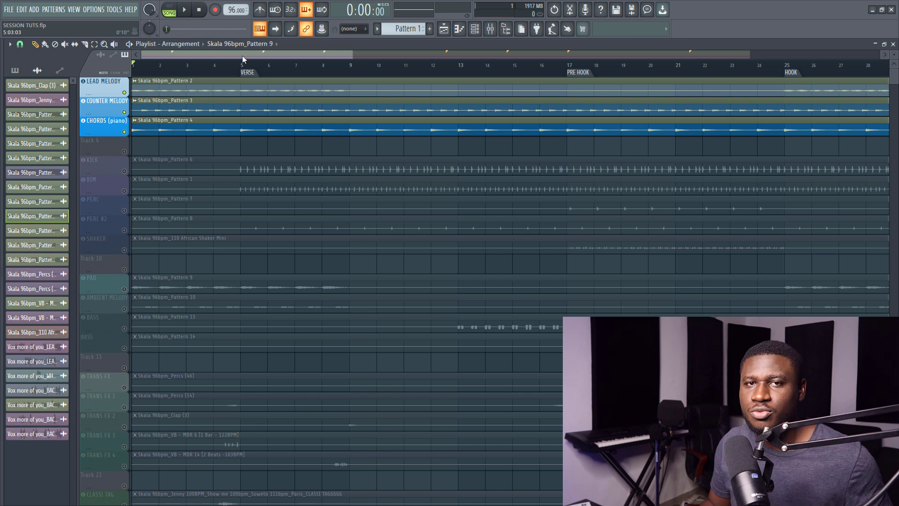
key(space)
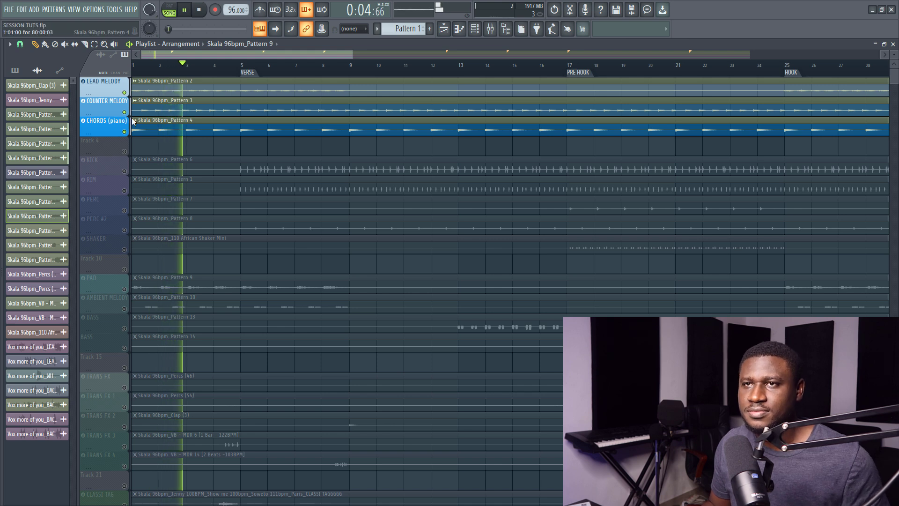
key(space)
- Return to bar 5, unmute KICK, RIM, PERC, PERC #2 and SHAKER, and play the drums
key(alt+slash)
click(124, 170)
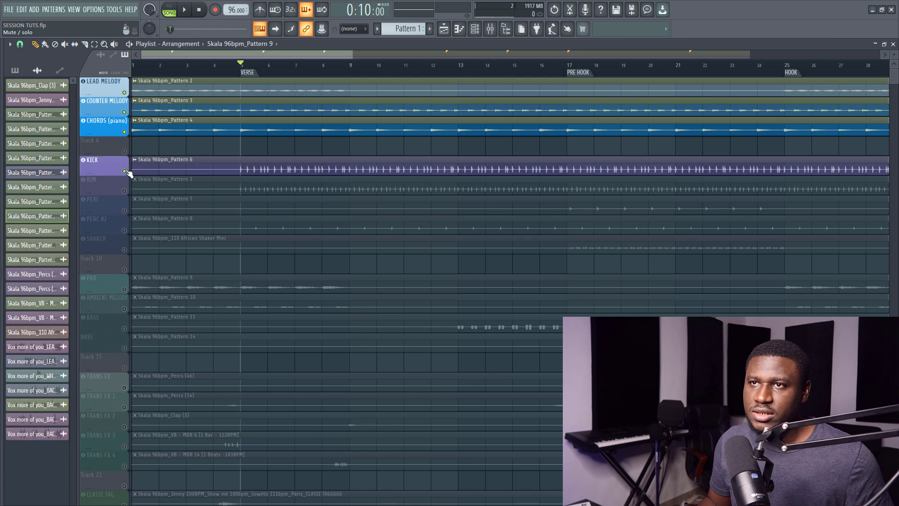
click(124, 191)
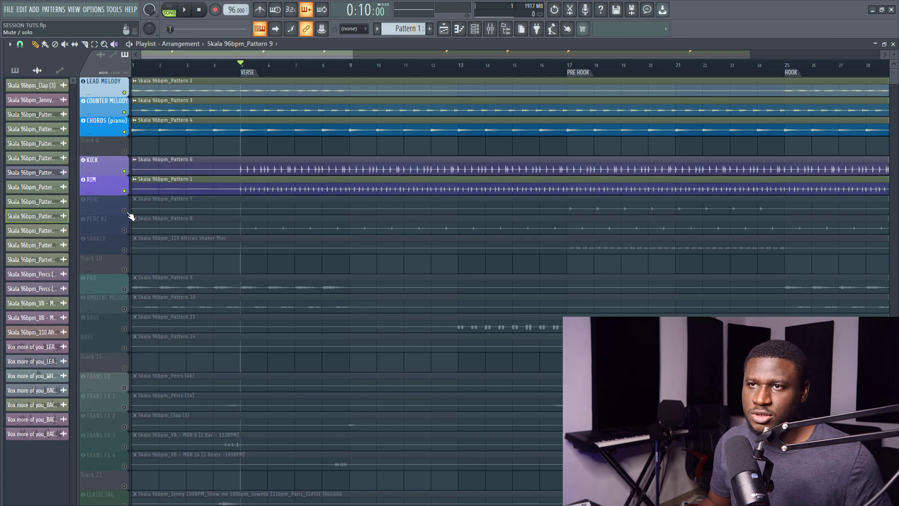
click(124, 210)
click(124, 230)
click(124, 249)
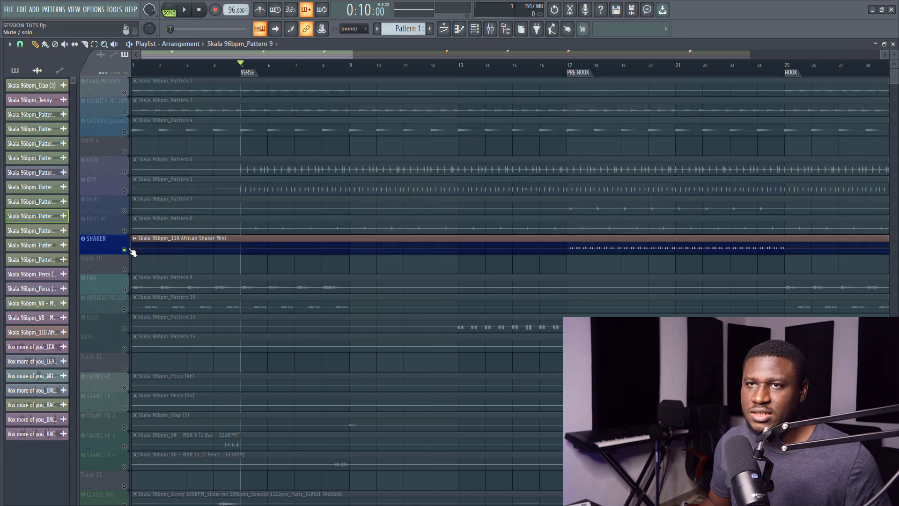
key(space)
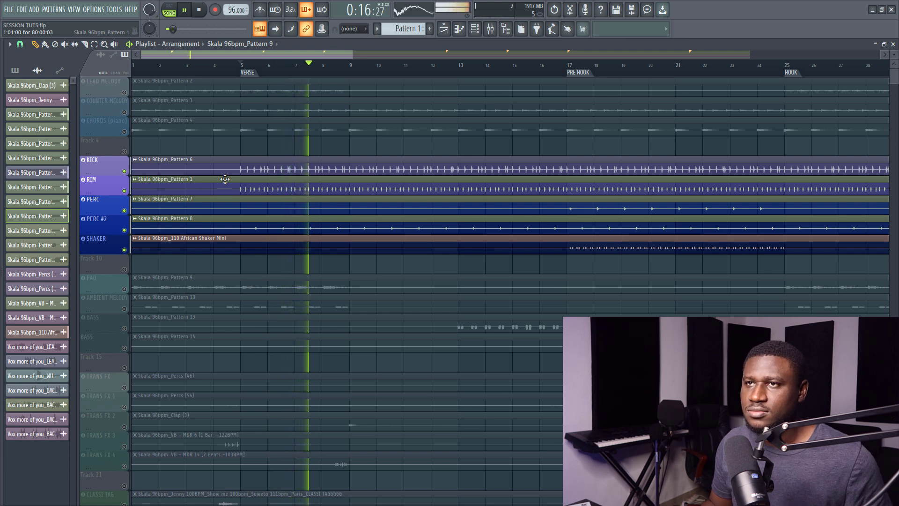
key(space)
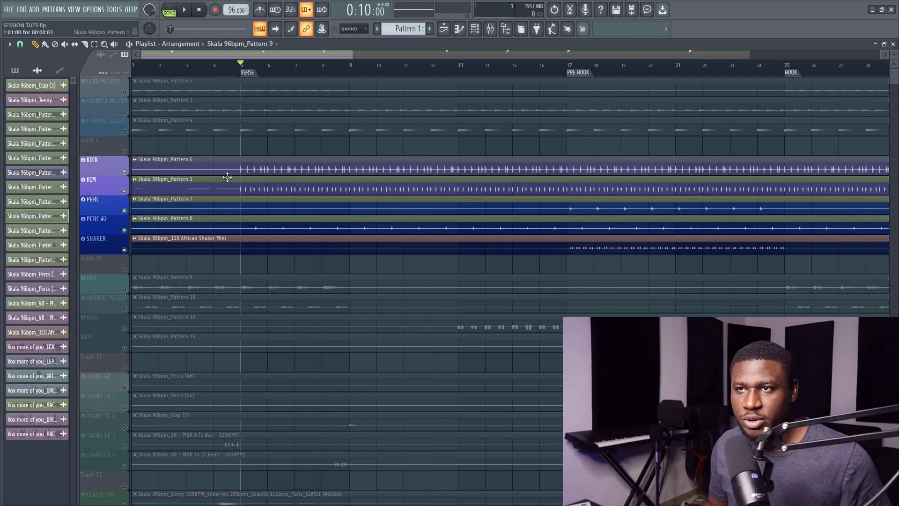
- Play the five drum tracks from the bar 17 PRE HOOK, stopping at 0:40
scroll(341, 75, down, 2)
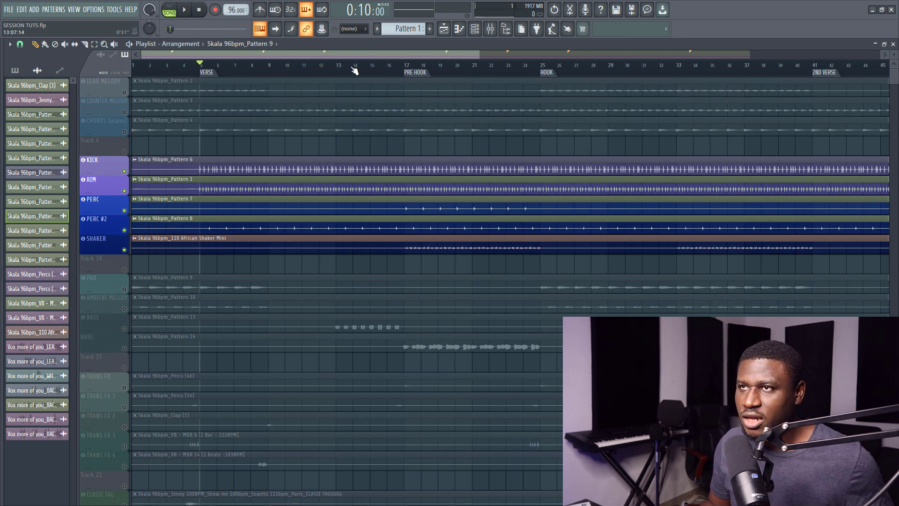
click(405, 68)
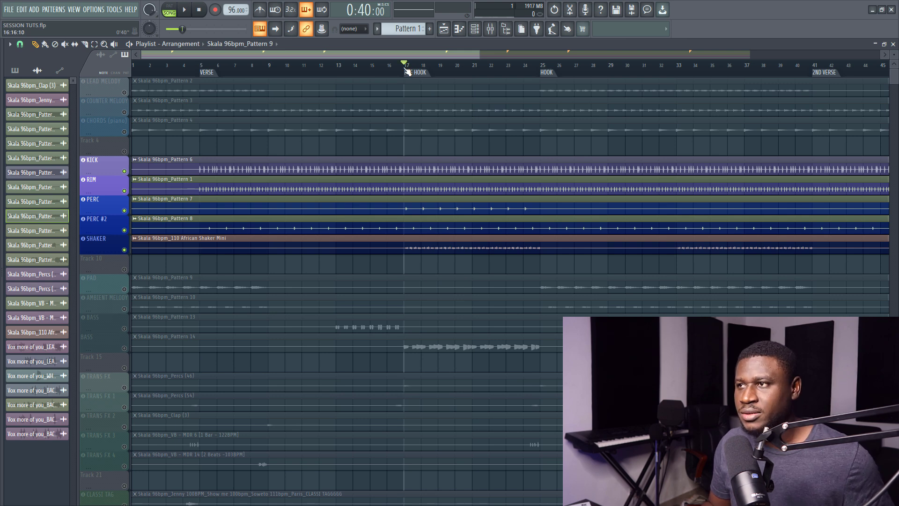
key(space)
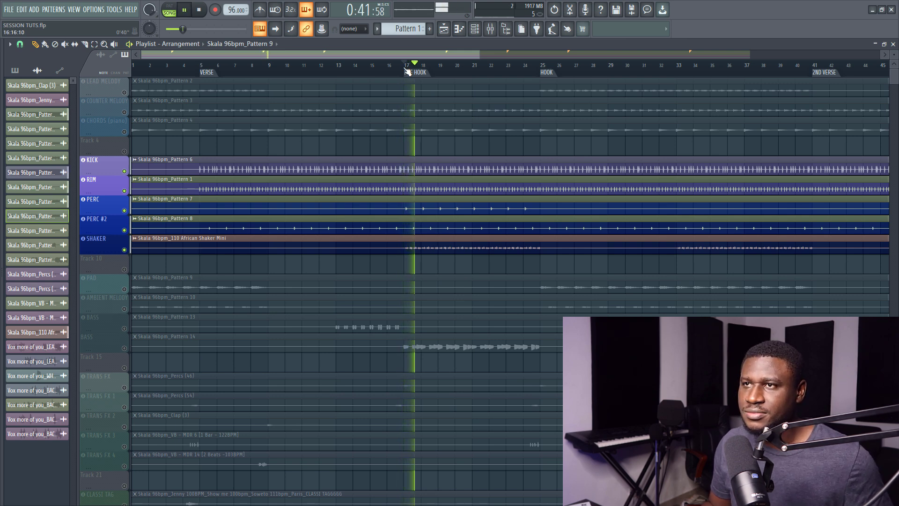
scroll(407, 71, down, 1)
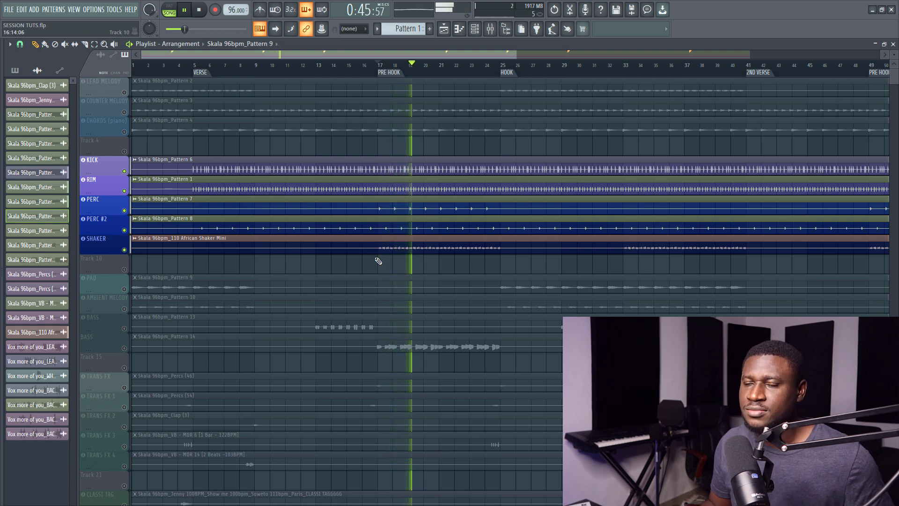
key(space)
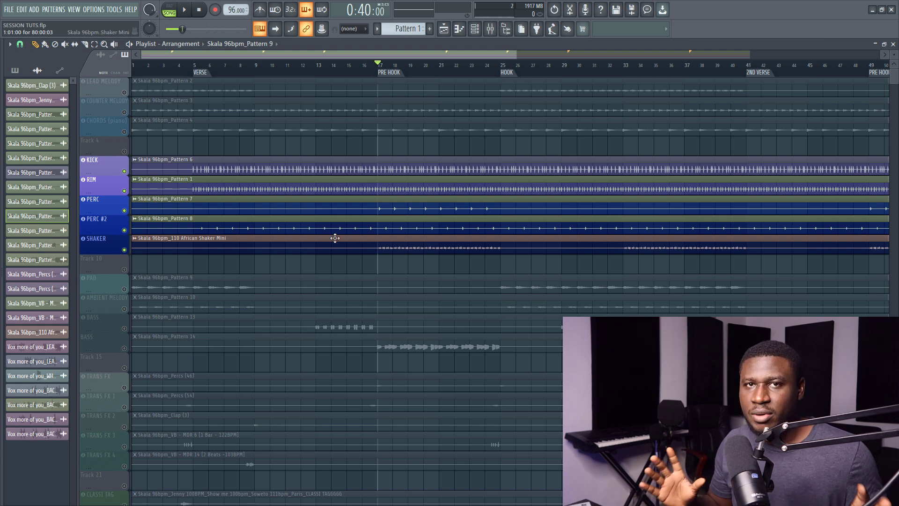
- Unmute all three melody tracks at once, play from bar 17, then jump to the bar 25 hook
scroll(129, 147, up, 1)
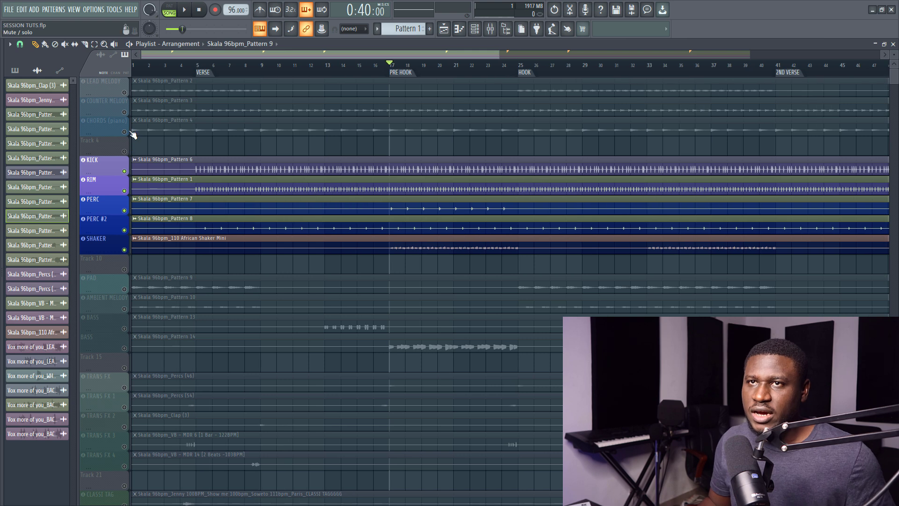
drag(130, 133, 126, 89)
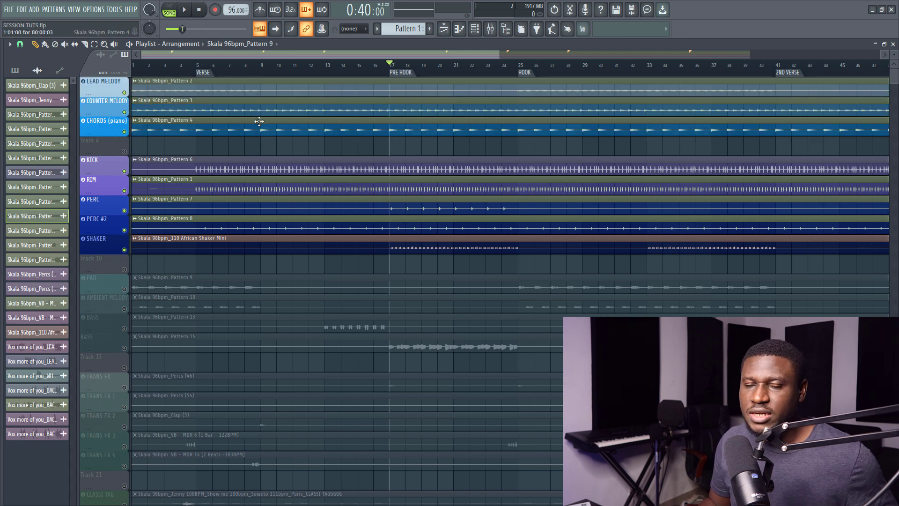
key(space)
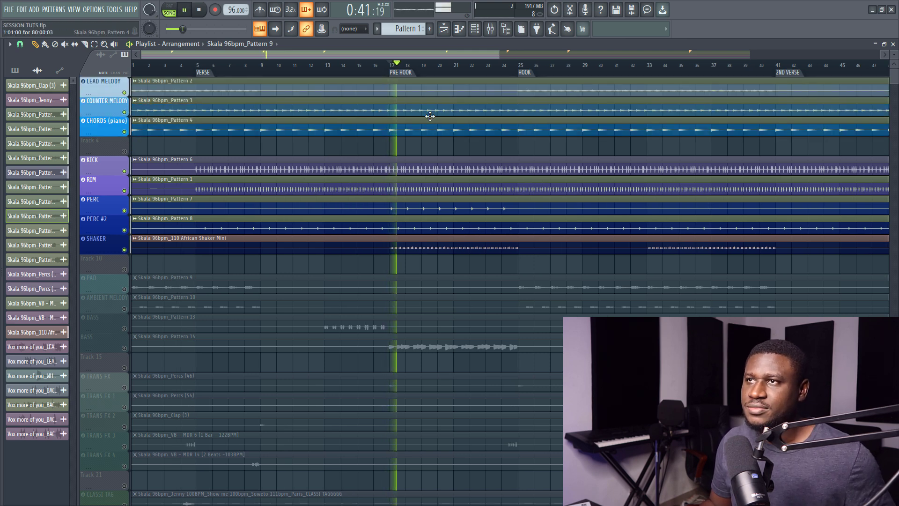
click(519, 66)
scroll(521, 75, down, 1)
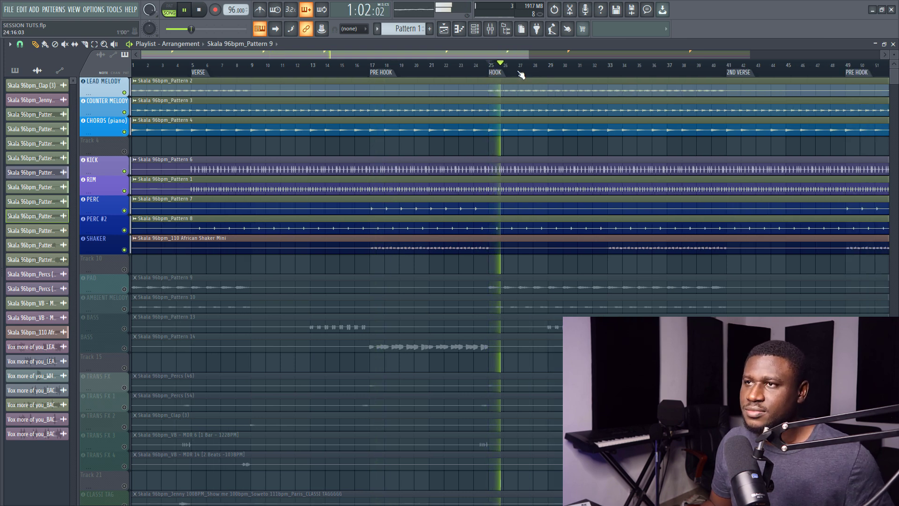
scroll(520, 74, down, 1)
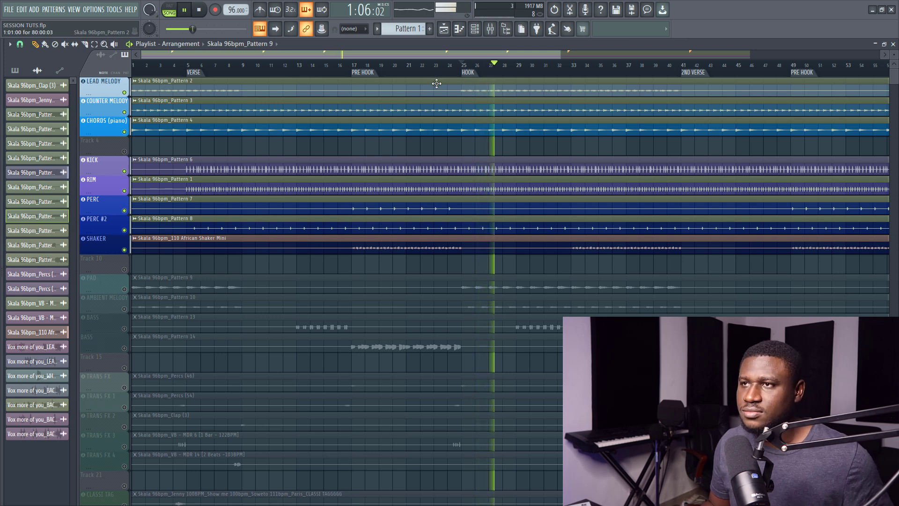
key(space)
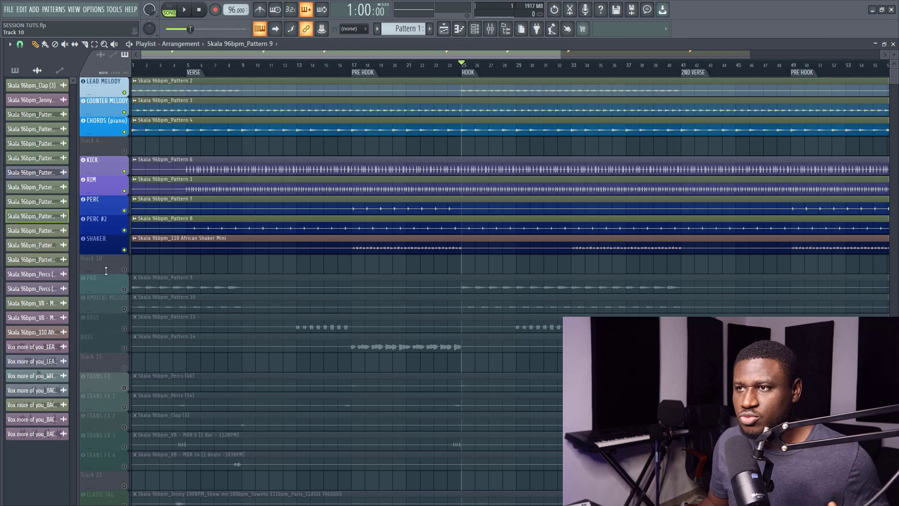
- Unmute the PAD track and play the hook to hear it in the mix
click(126, 289)
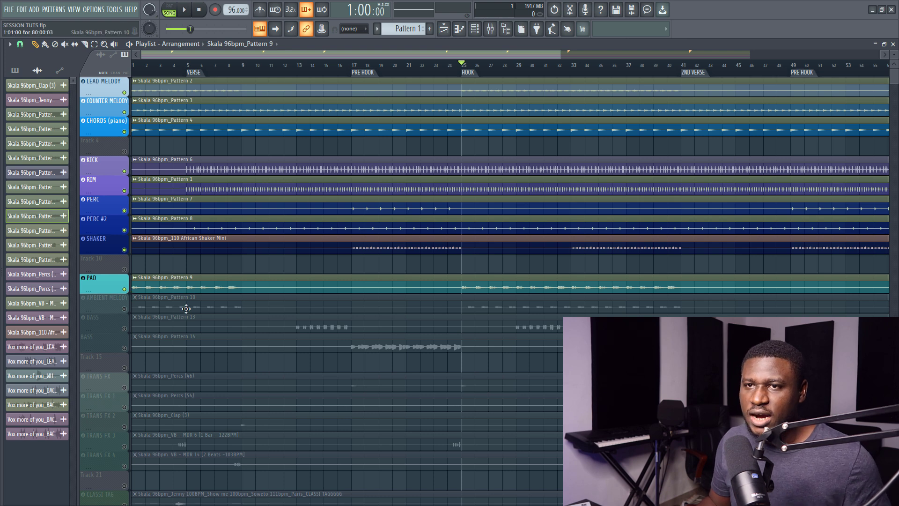
key(space)
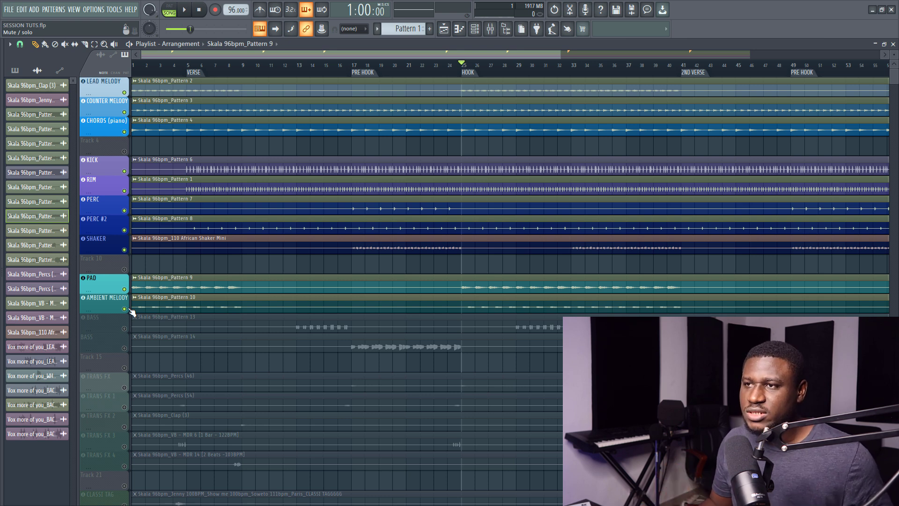
- Play the hook with the AMBIENT MELODY layered over the pad, melodies and drums
key(space)
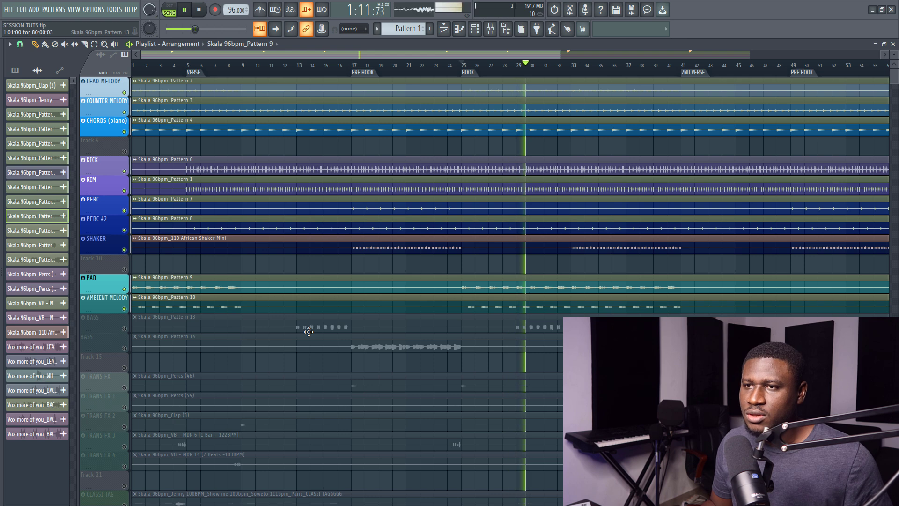
- Unmute both BASS tracks and audition them from bar 13
key(space)
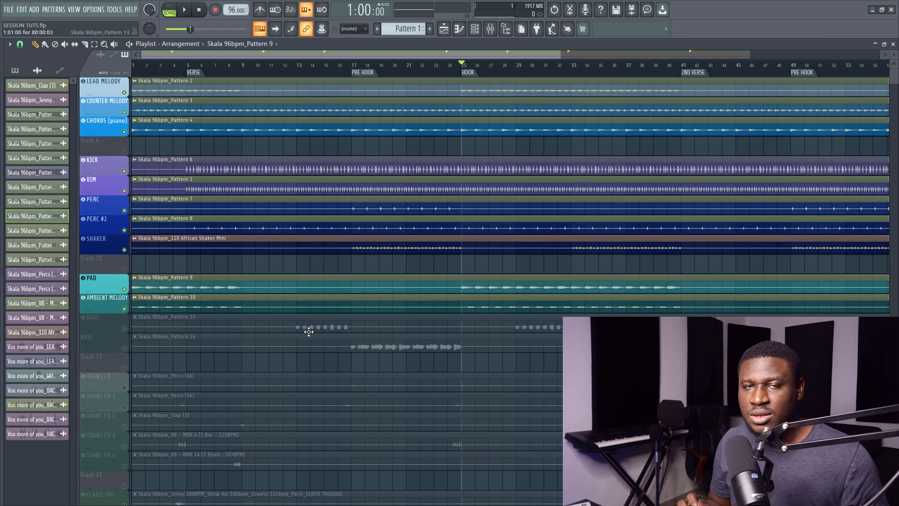
click(295, 65)
click(124, 329)
key(space)
click(124, 346)
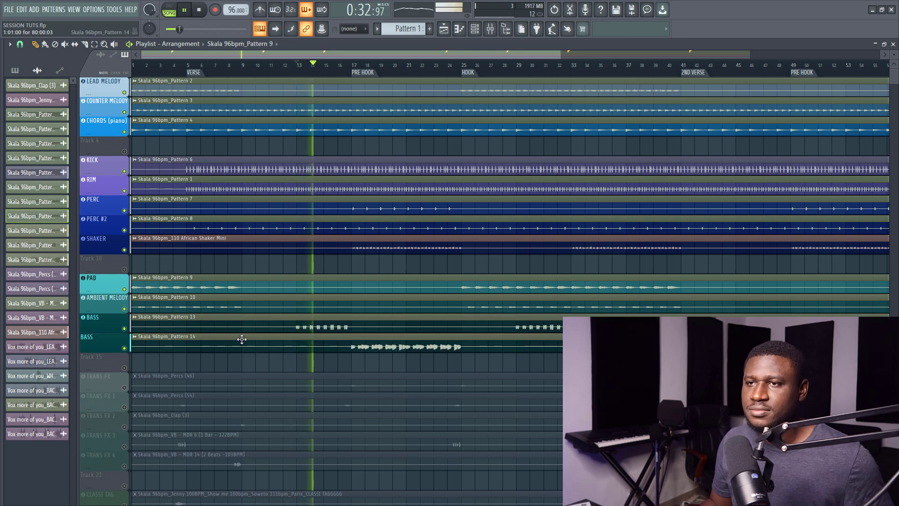
key(space)
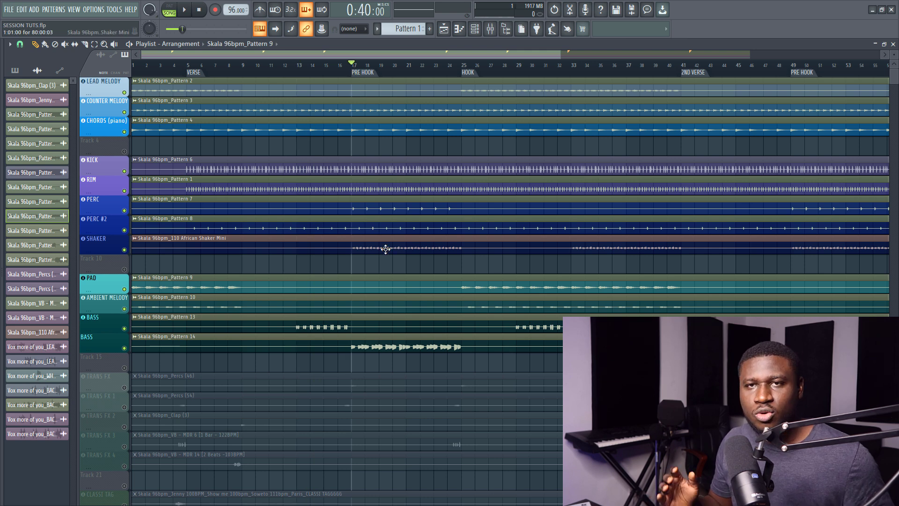
- Replay the bass from the bar 17 pre-hook, then zoom the playlist out
key(space)
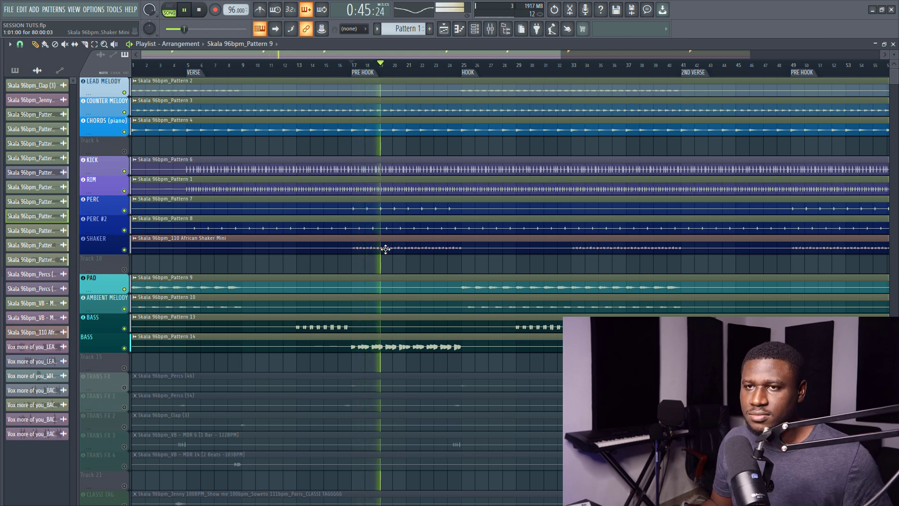
key(space)
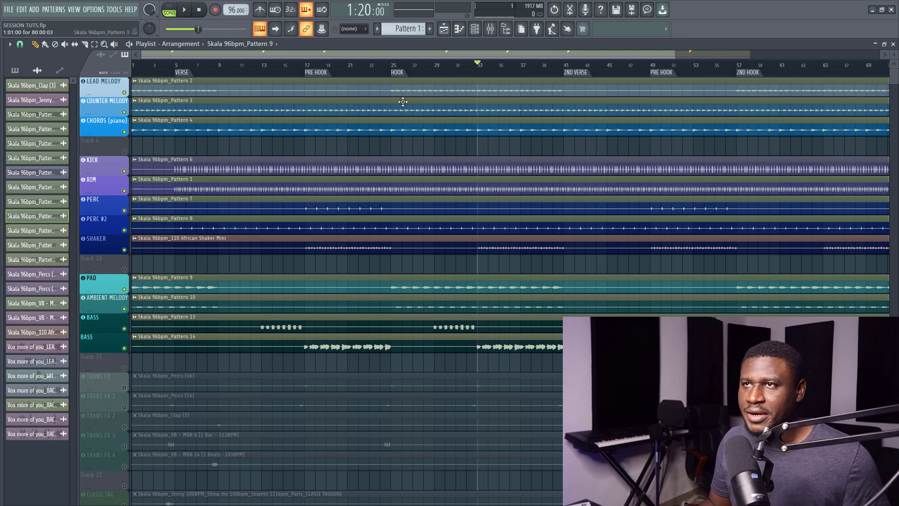
scroll(387, 73, down, 3)
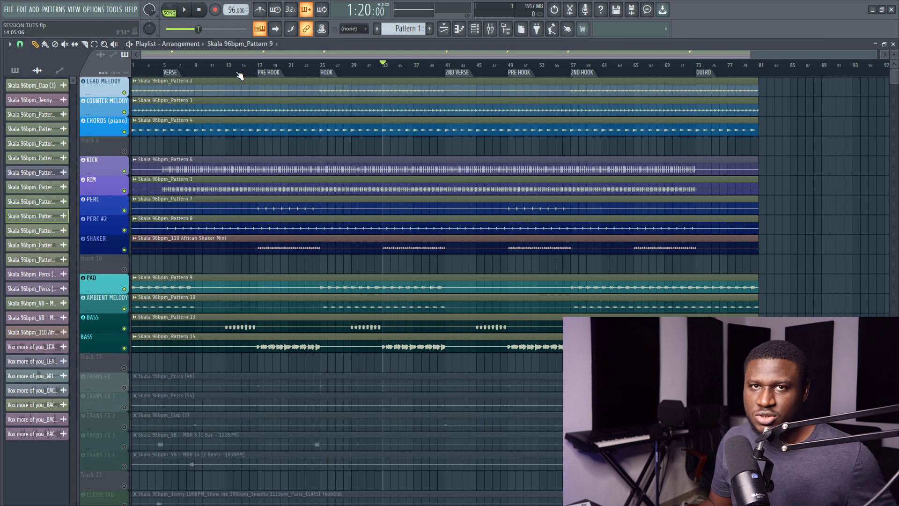
- Unmute the five transition tracks: TRANS FX, TRANS FX 1, 2, 3 and 4
scroll(180, 267, down, 2)
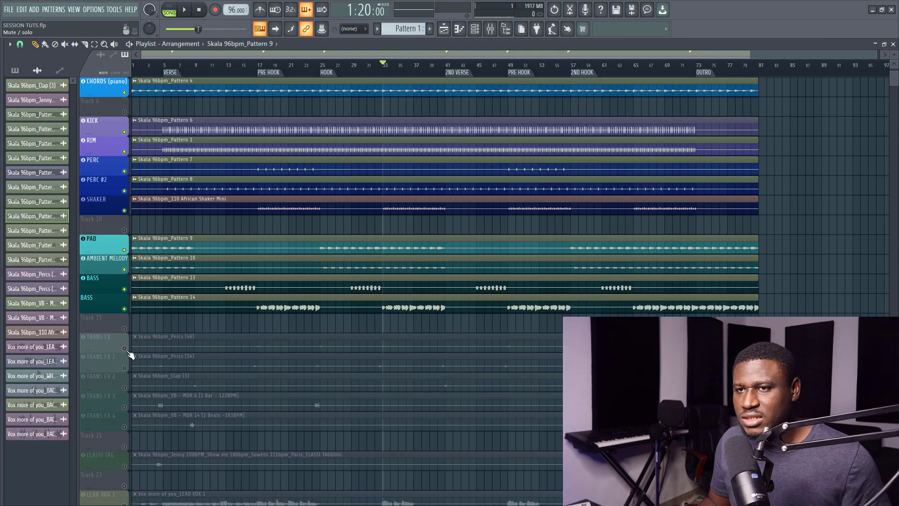
click(125, 348)
click(125, 368)
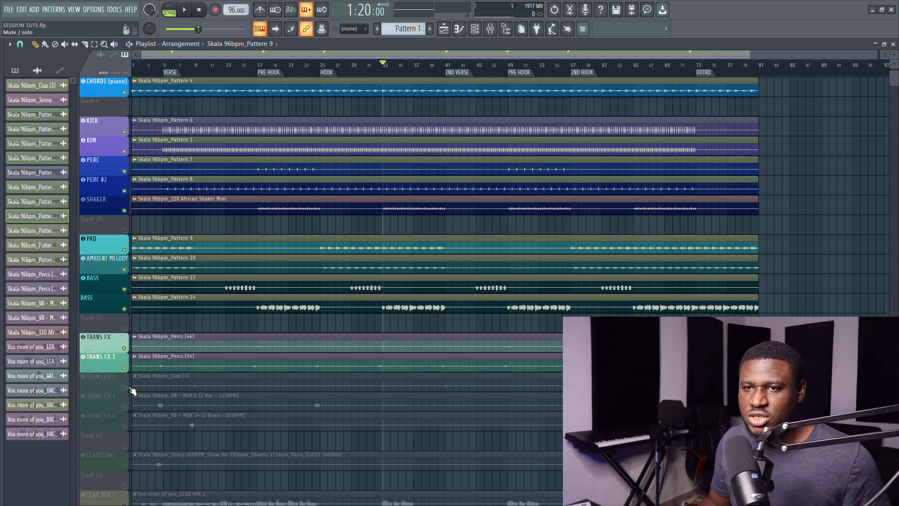
click(125, 388)
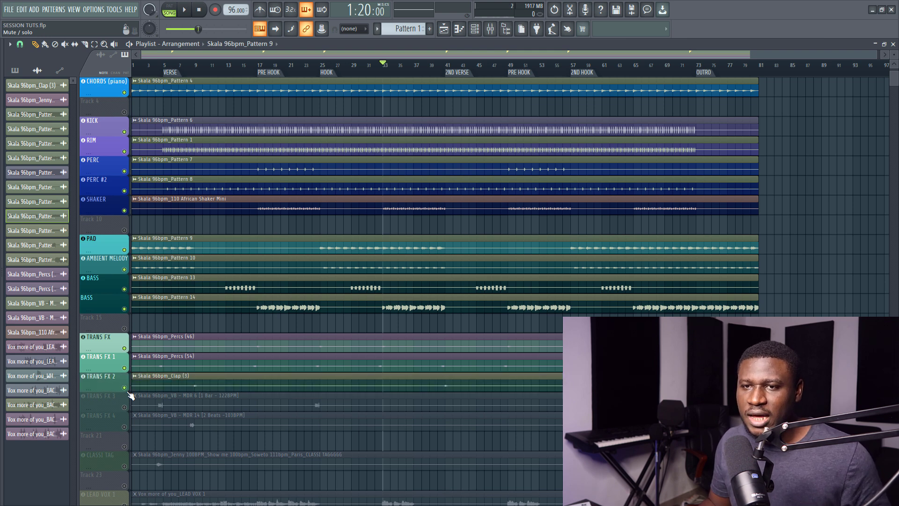
click(125, 407)
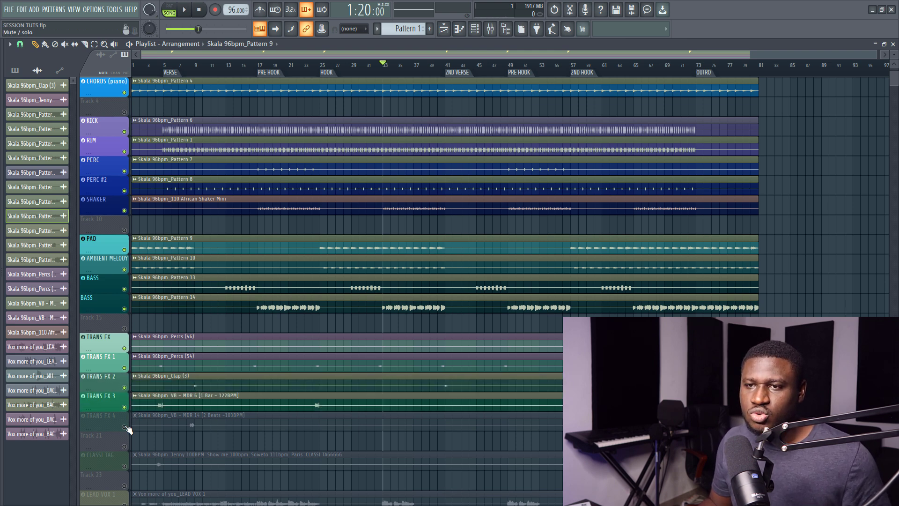
click(125, 427)
- Preview the transition effects by playing from bar 4
click(161, 73)
scroll(162, 74, up, 4)
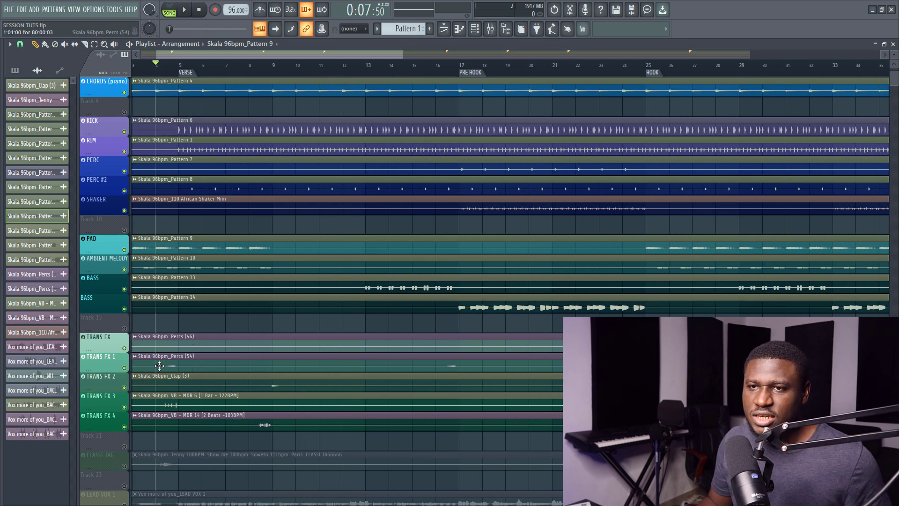
key(space)
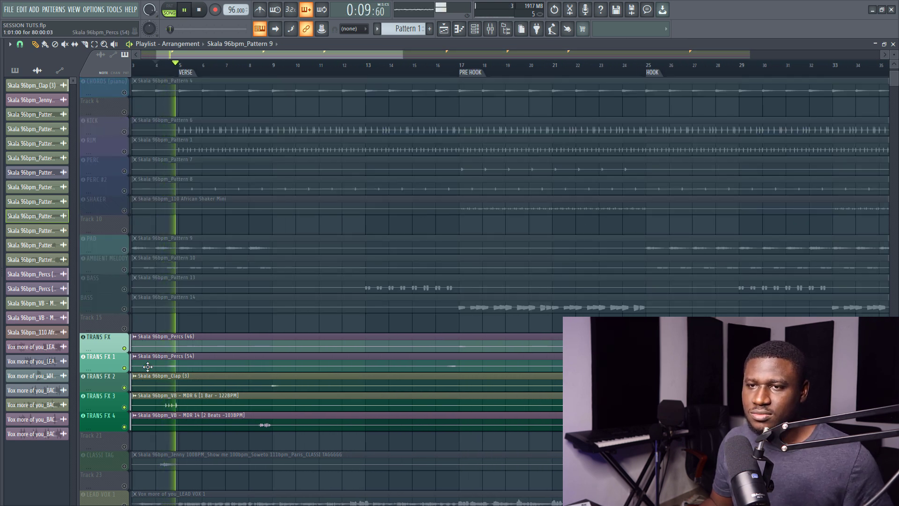
key(space)
scroll(160, 131, up, 2)
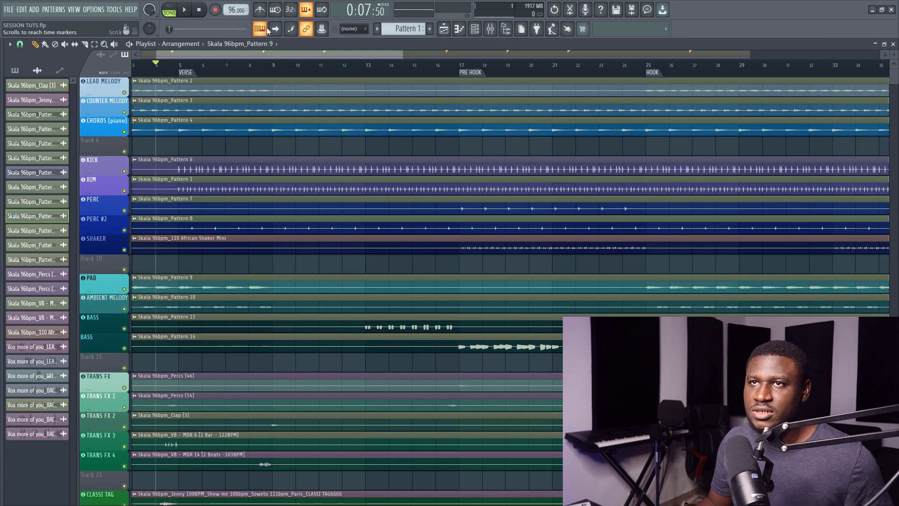
- Play the full beat from bar 4 through the verse, then again from bar 8
key(space)
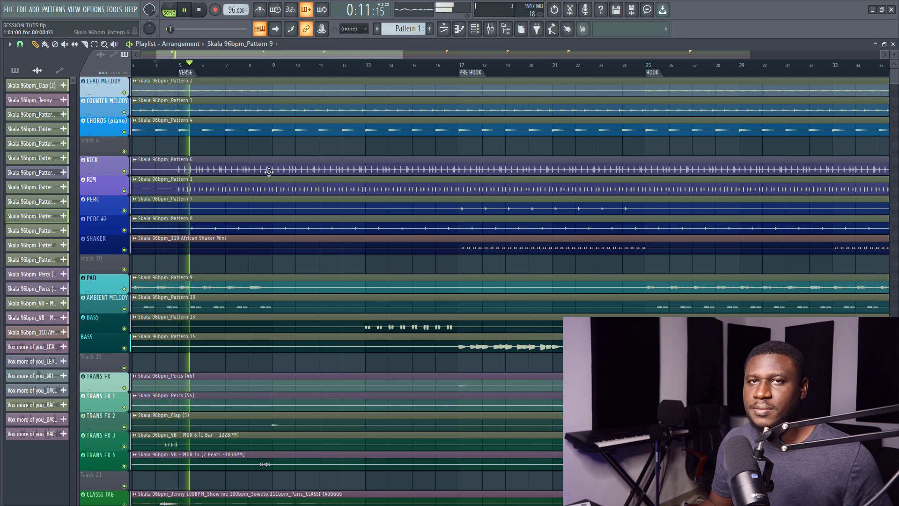
key(space)
click(261, 75)
scroll(295, 365, down, 2)
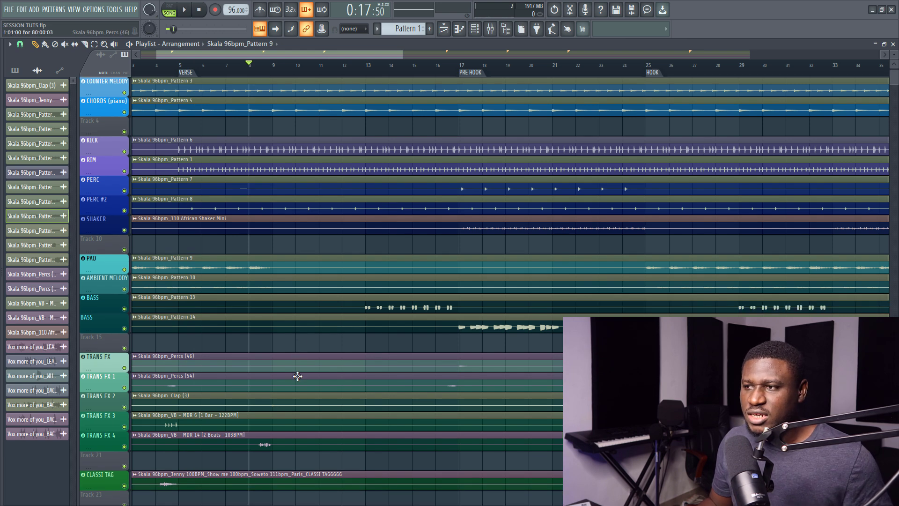
scroll(289, 323, up, 2)
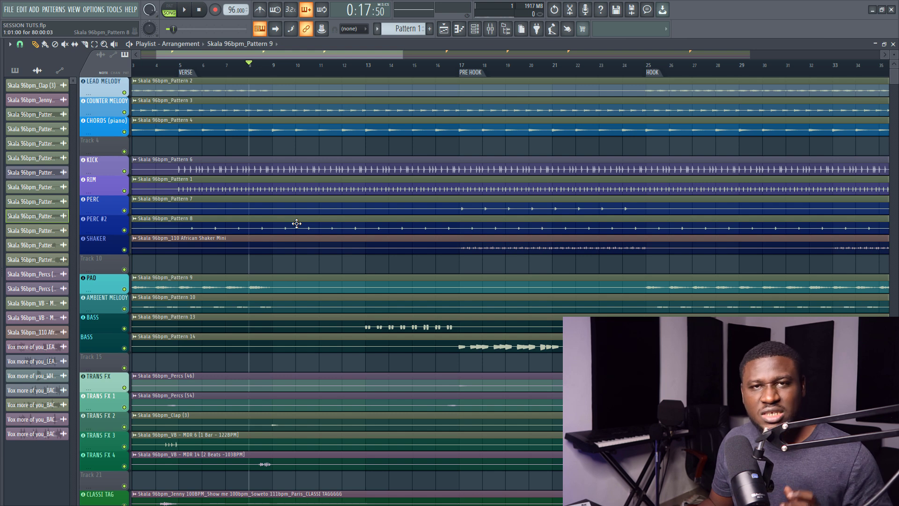
key(space)
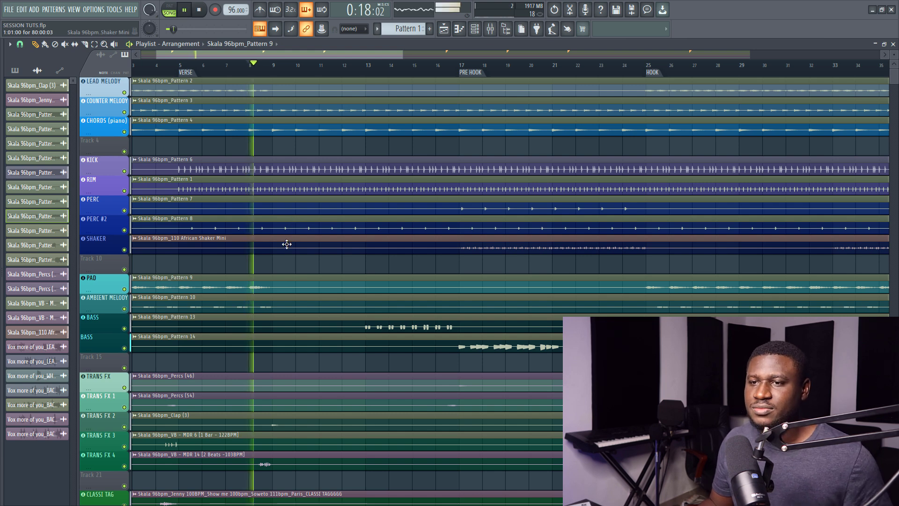
scroll(288, 246, down, 1)
scroll(288, 253, up, 1)
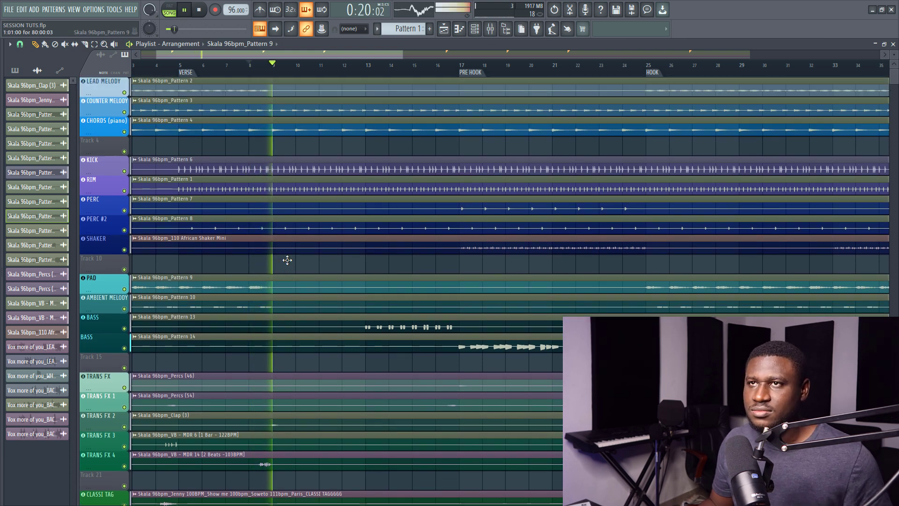
scroll(287, 260, down, 5)
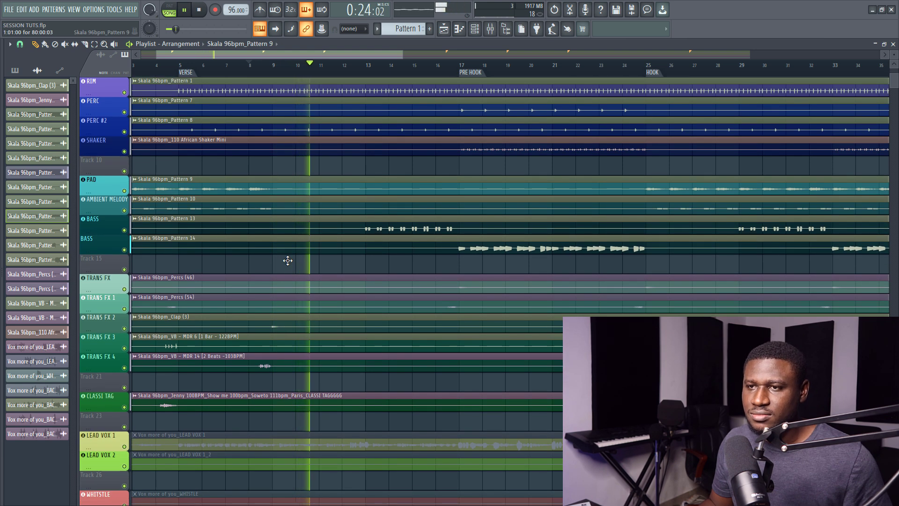
key(space)
- Play from bar 16 into the pre-hook, stopping at 0:37
click(441, 69)
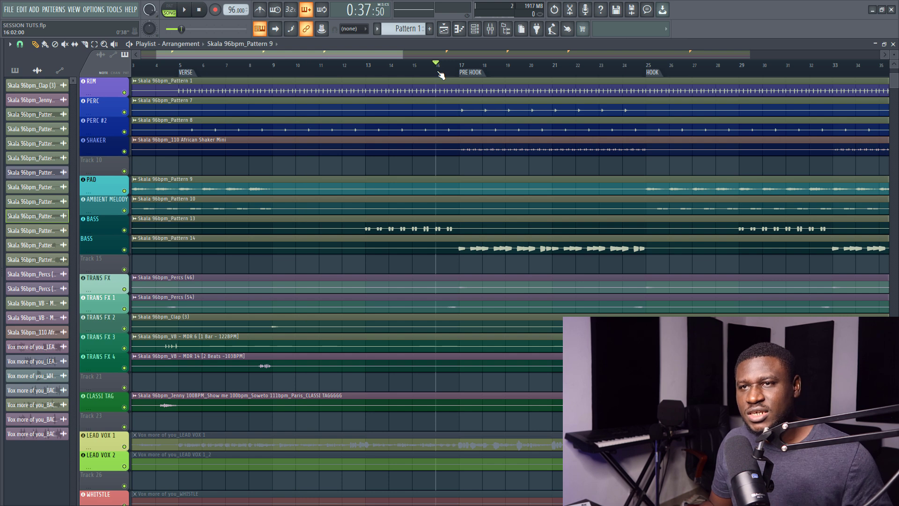
scroll(477, 284, up, 3)
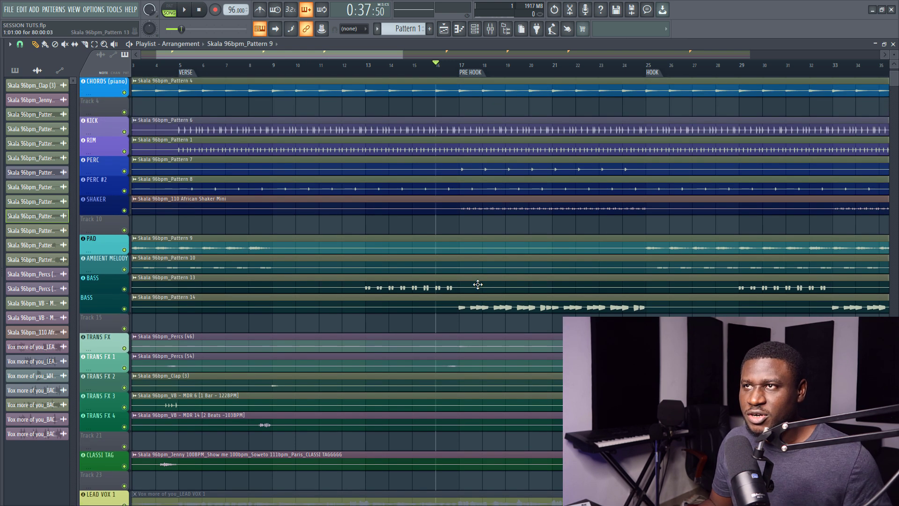
scroll(477, 284, down, 2)
key(space)
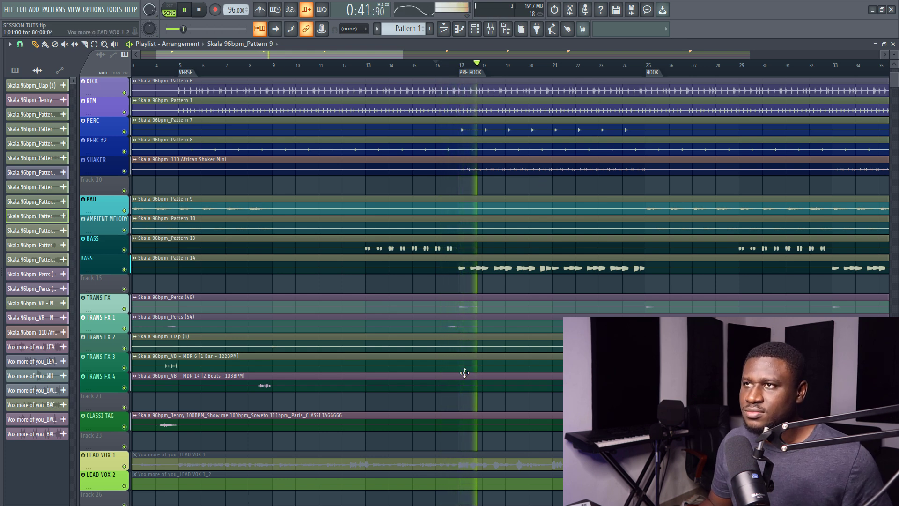
scroll(535, 73, down, 5)
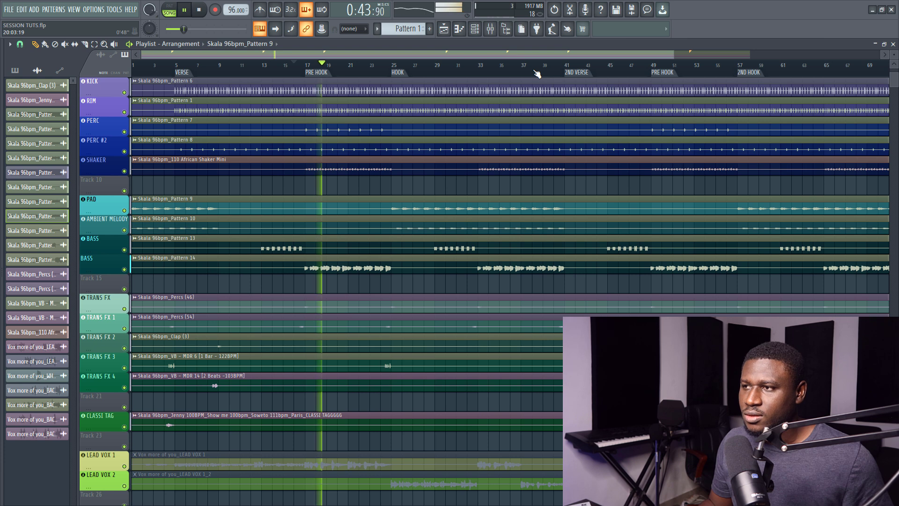
scroll(537, 74, down, 2)
key(space)
scroll(316, 137, down, 2)
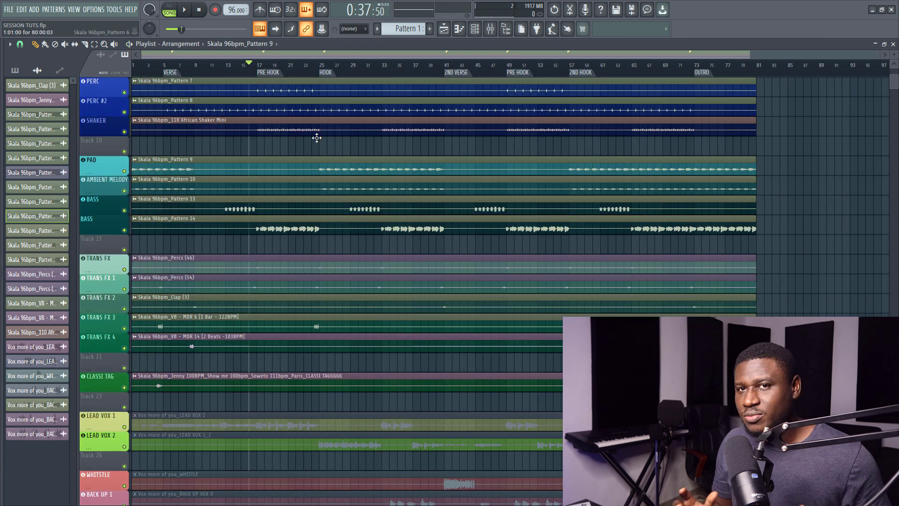